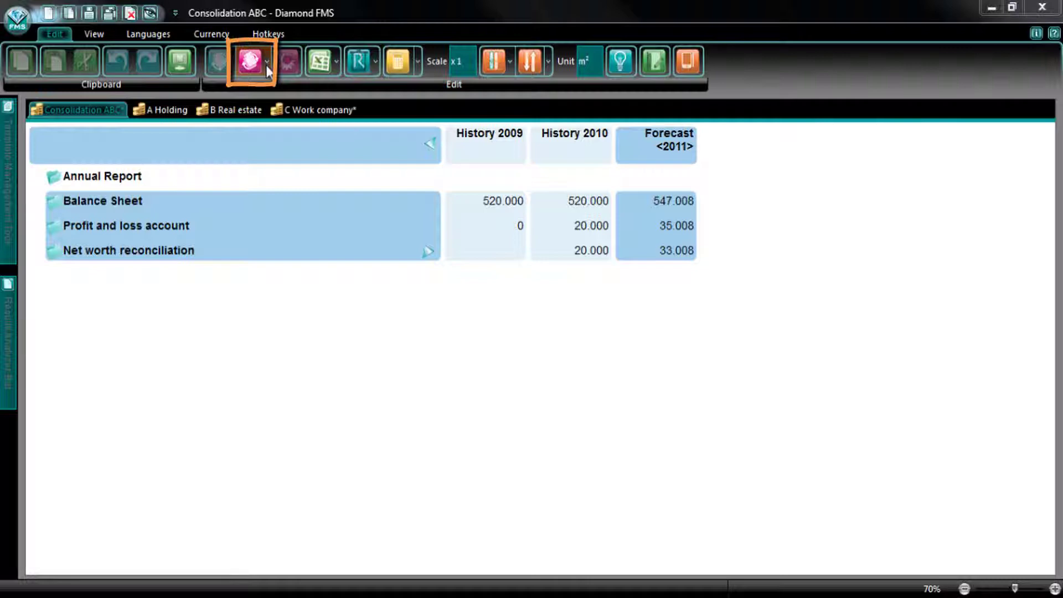
# Step: Choose 'Update when link is broken' from the dropdown beside the pink consolidation button
pyautogui.click(266, 65)
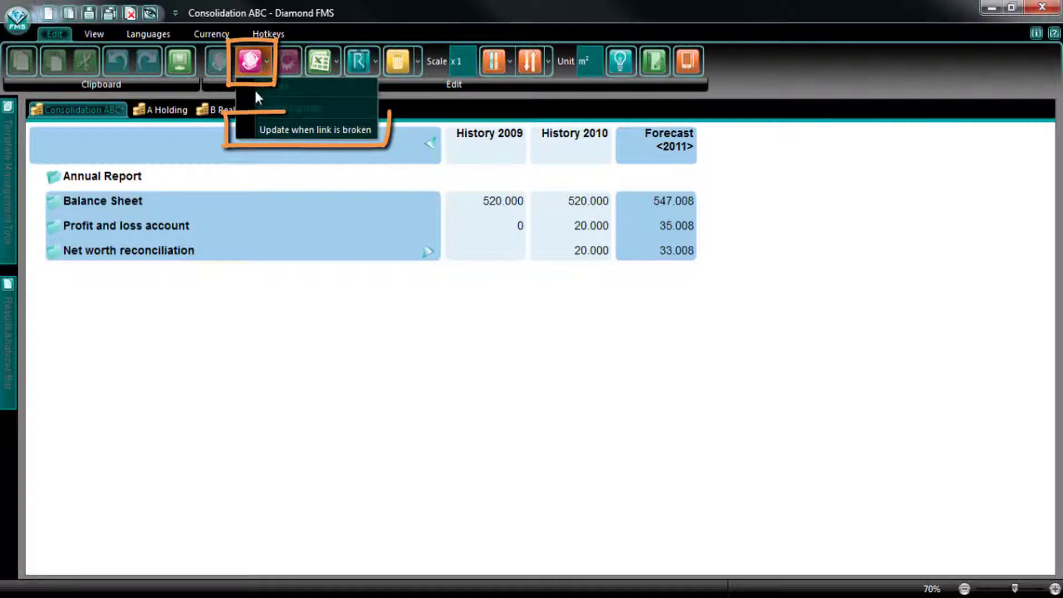
pyautogui.click(246, 126)
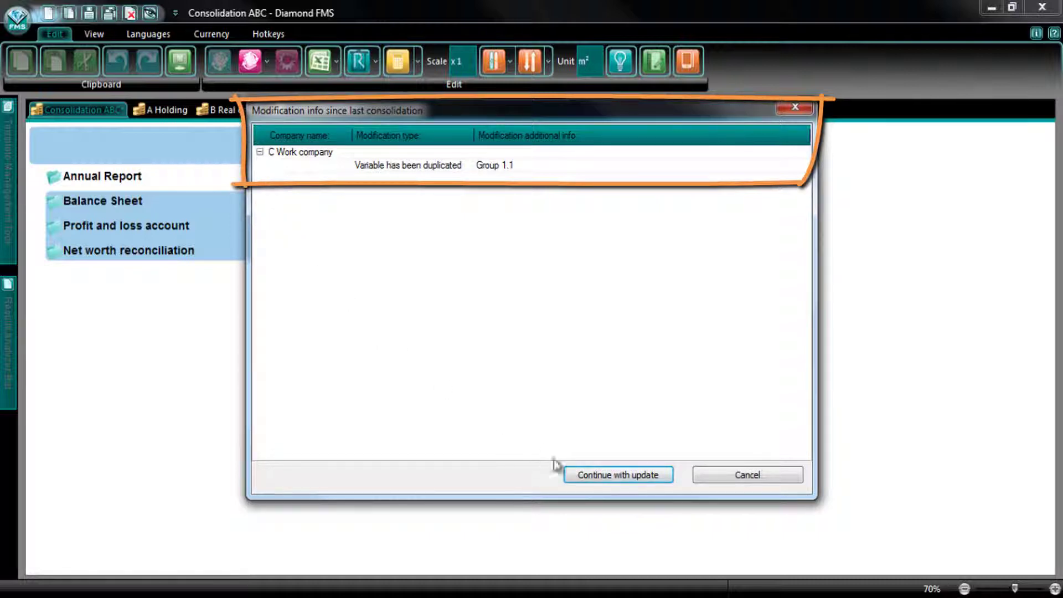
# Step: Continue the update, save the C Work company file, and load the saved 'Consolidatie ABC step 1' synchronization setting
pyautogui.click(573, 478)
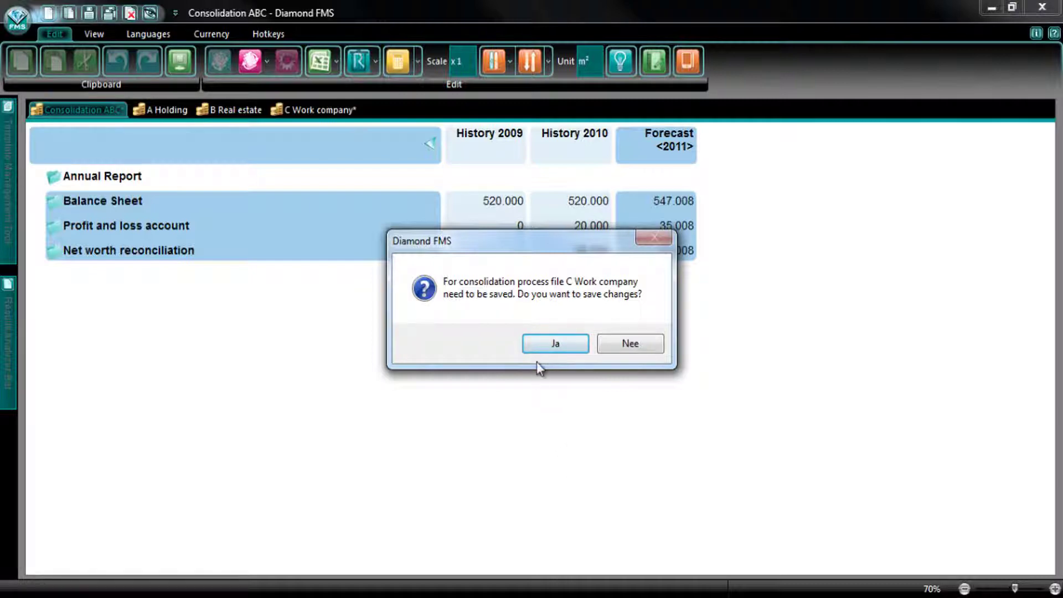
pyautogui.click(534, 345)
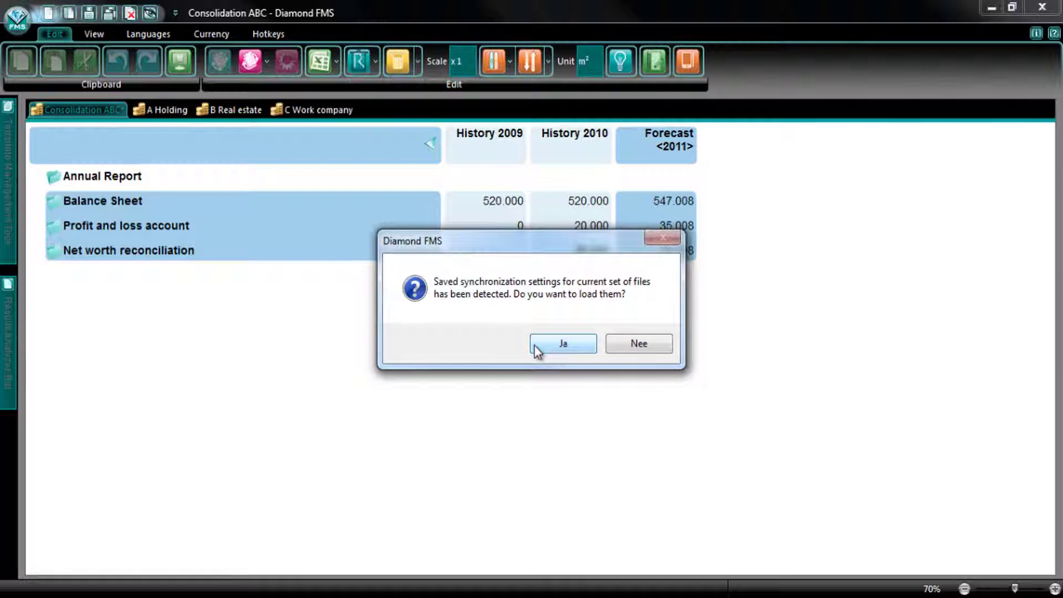
pyautogui.click(536, 350)
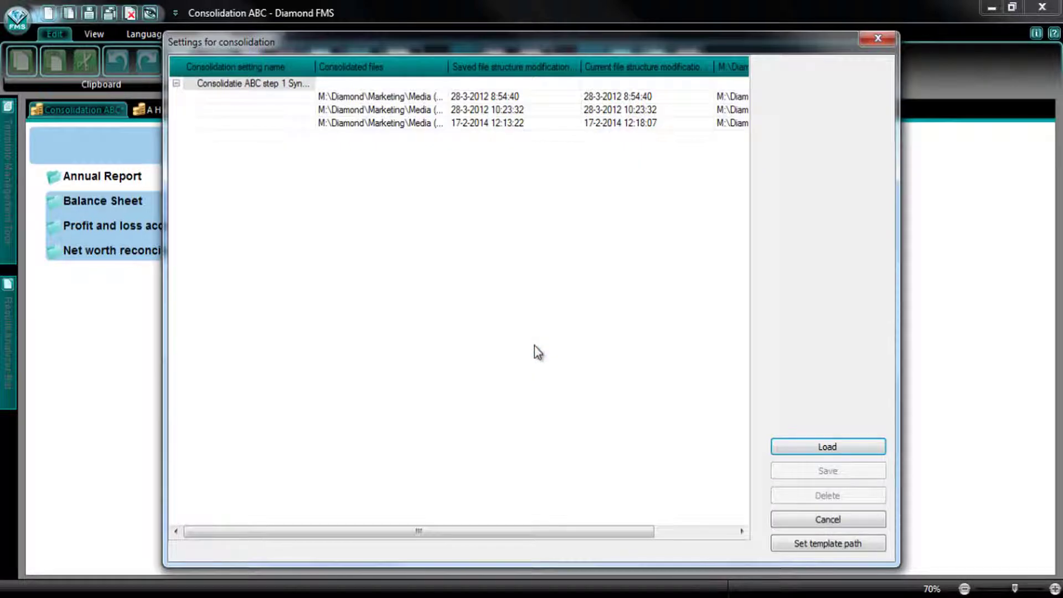
pyautogui.doubleClick(298, 89)
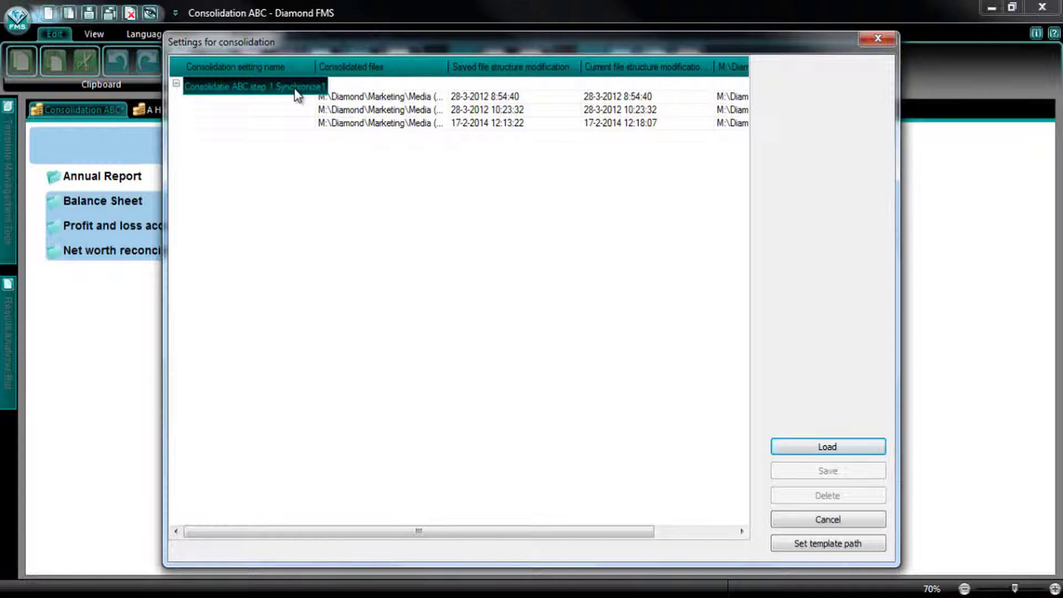
pyautogui.press('Return')
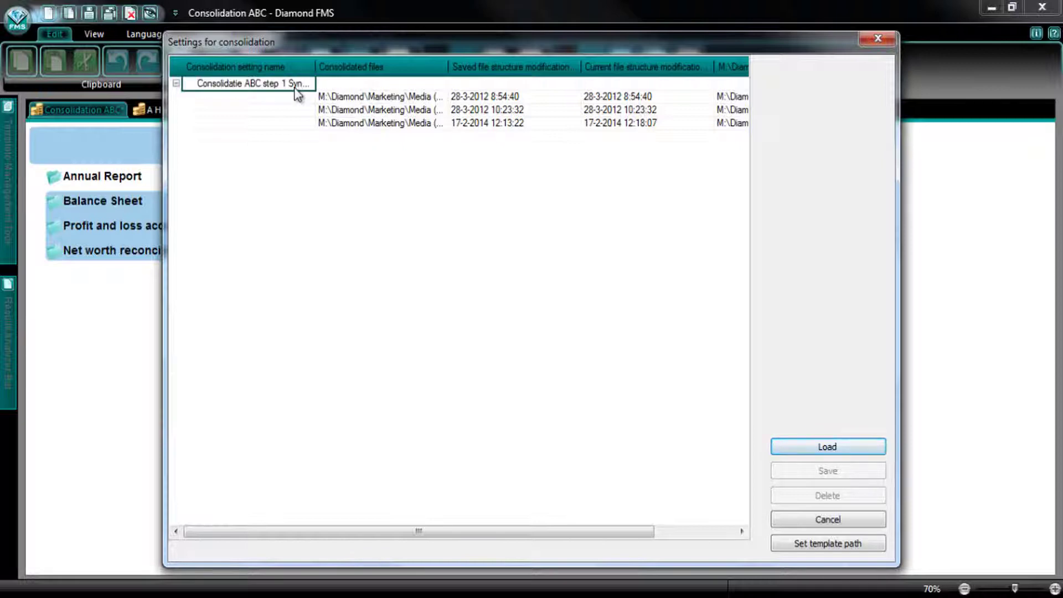
# Step: Load the Consolidatie ABC step 1 Synchronize1 setting and synchronize Group 1 variables across all three companies
pyautogui.click(792, 448)
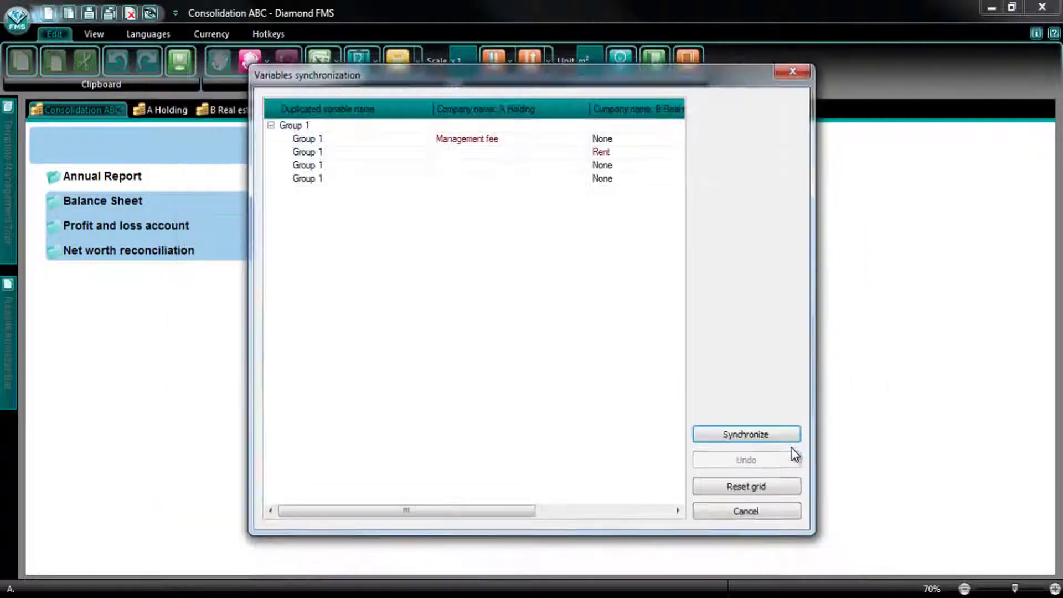
pyautogui.moveTo(814, 372); pyautogui.dragTo(1019, 355)
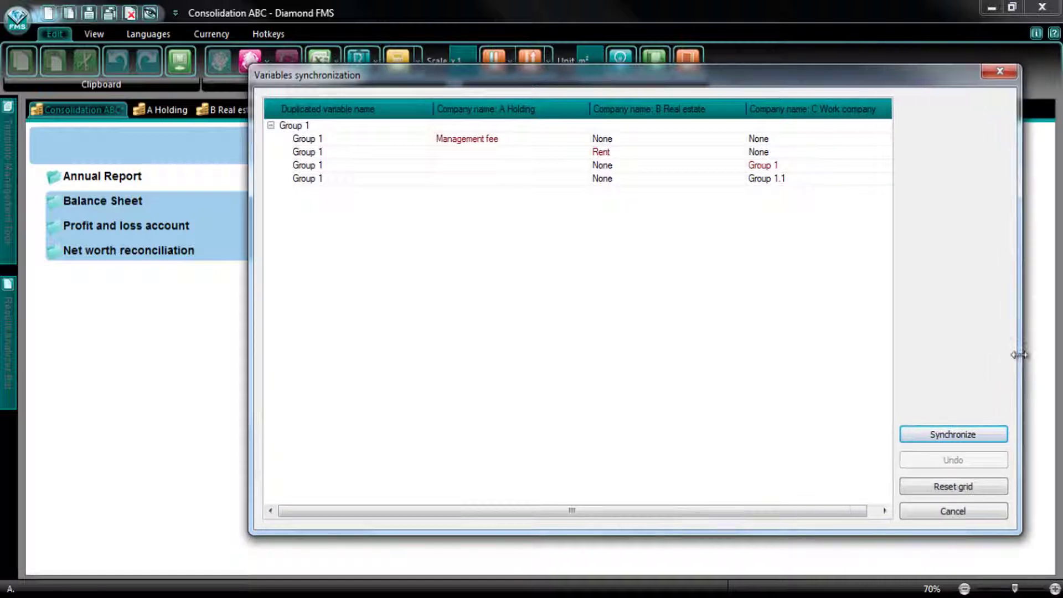
pyautogui.click(980, 432)
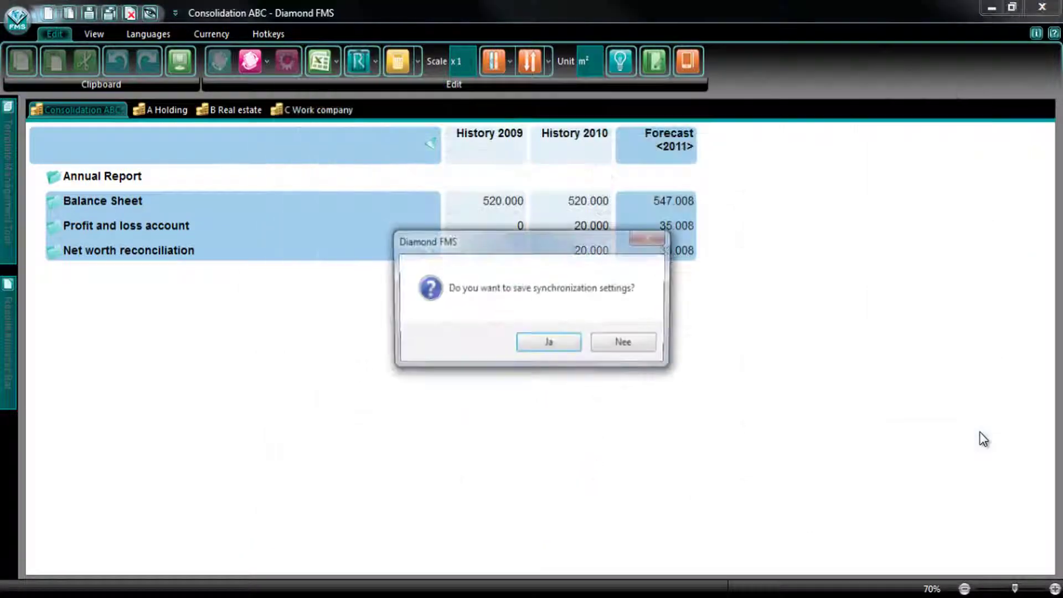
# Step: Agree to save the synchronization settings and set the template path to the Diamond instructiefilmpjes - EN folder
pyautogui.click(572, 348)
pyautogui.click(786, 546)
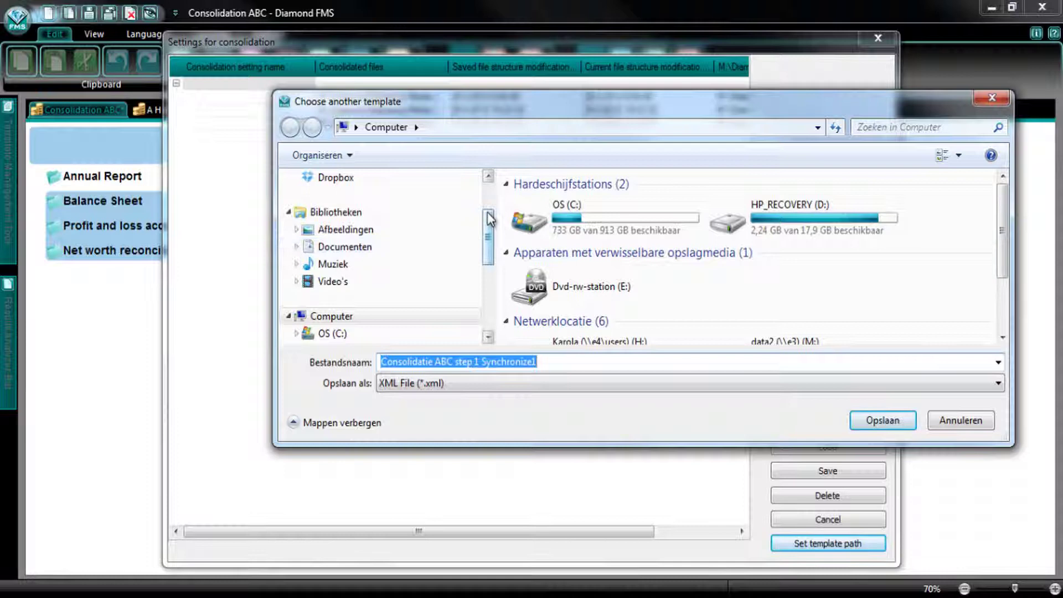
pyautogui.scroll(2, 471, 210)
pyautogui.click(401, 234)
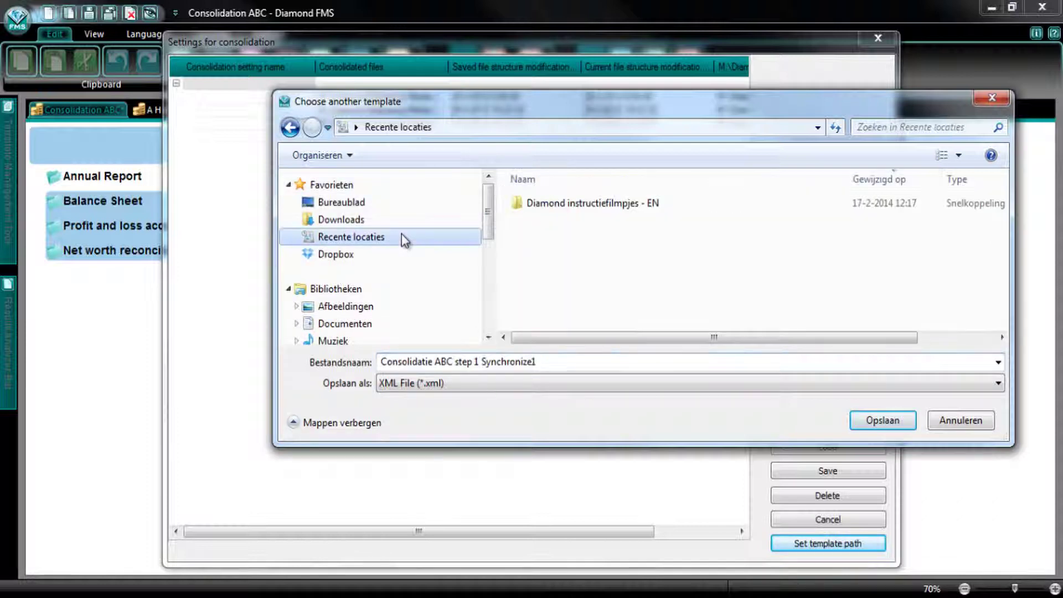
pyautogui.doubleClick(544, 206)
# Step: Save the template as 'Consolidatie ABC step 1 Synchronize2' and save the step 1 synchronization setting
pyautogui.click(551, 239)
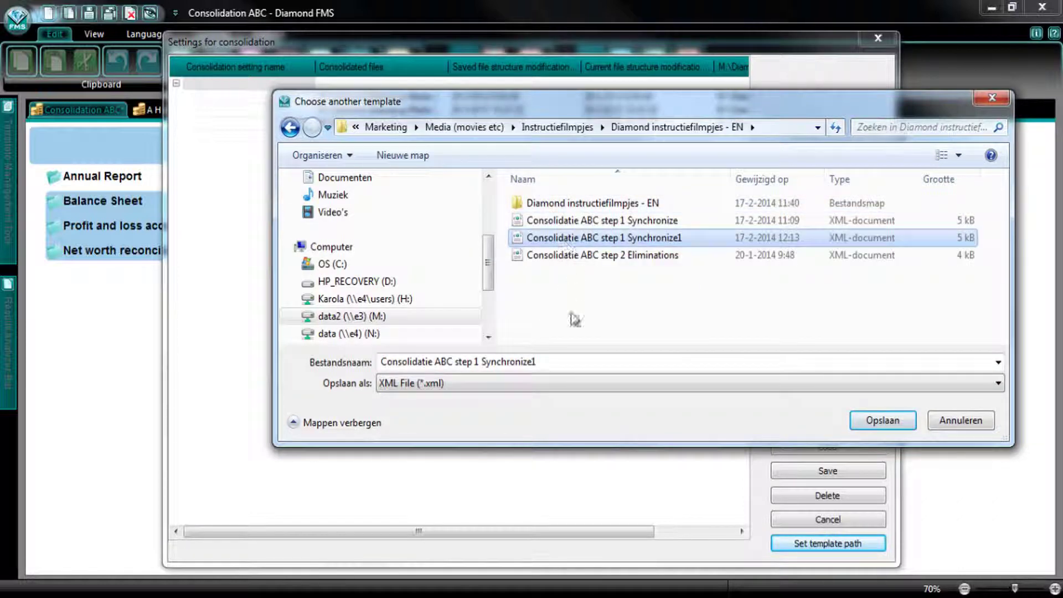
pyautogui.doubleClick(575, 363)
pyautogui.click(574, 363)
pyautogui.press('BackSpace')
pyautogui.write('2')
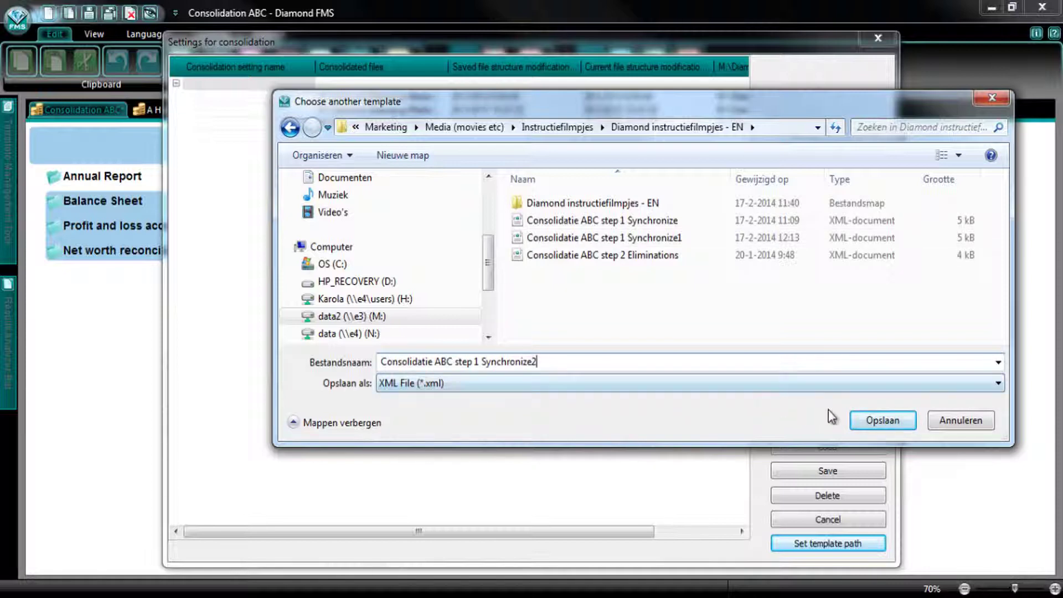
pyautogui.click(881, 421)
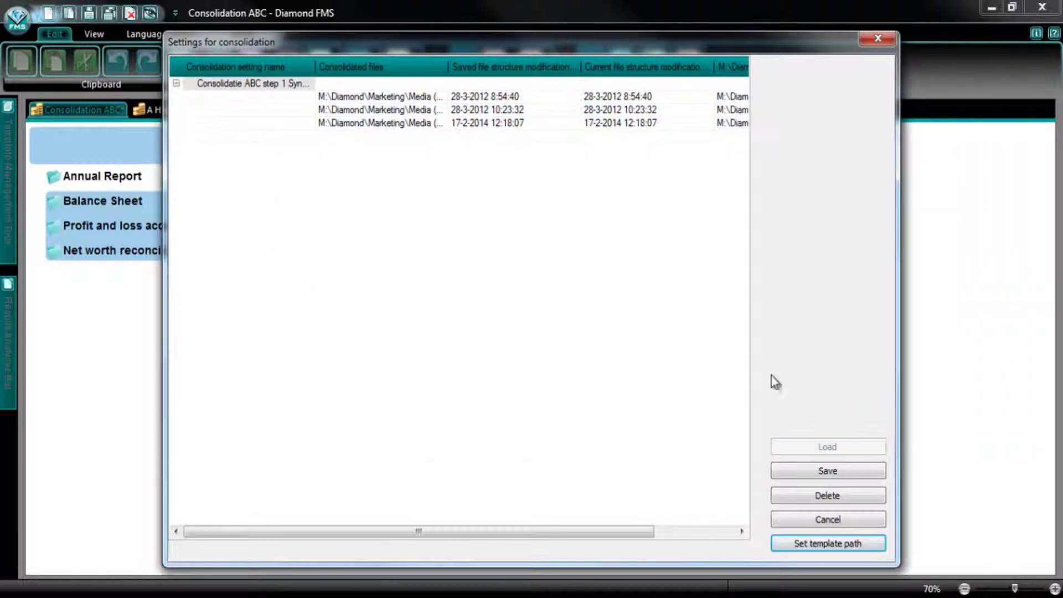
pyautogui.click(304, 86)
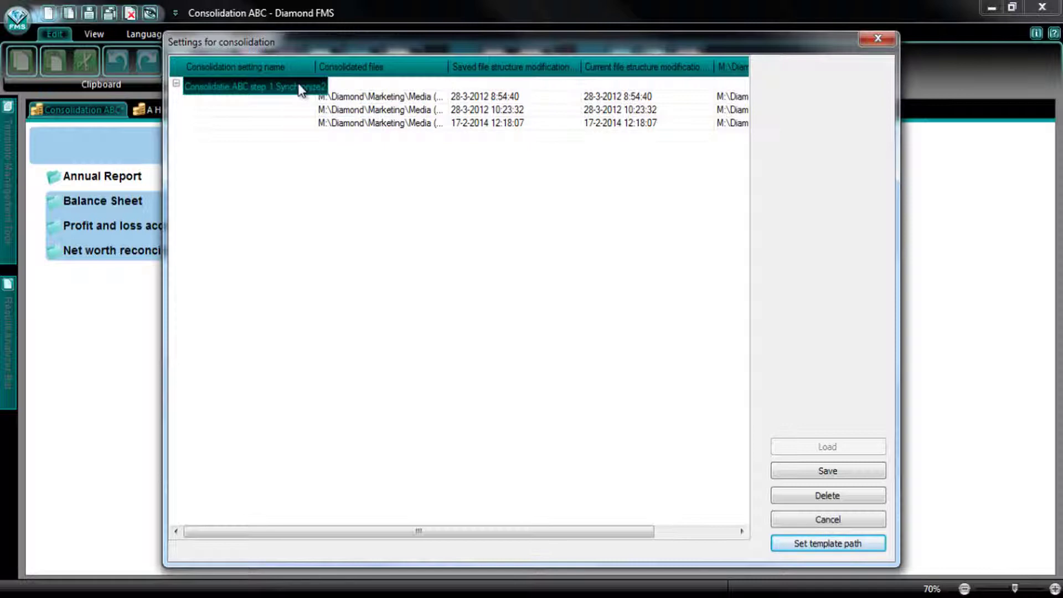
pyautogui.click(795, 470)
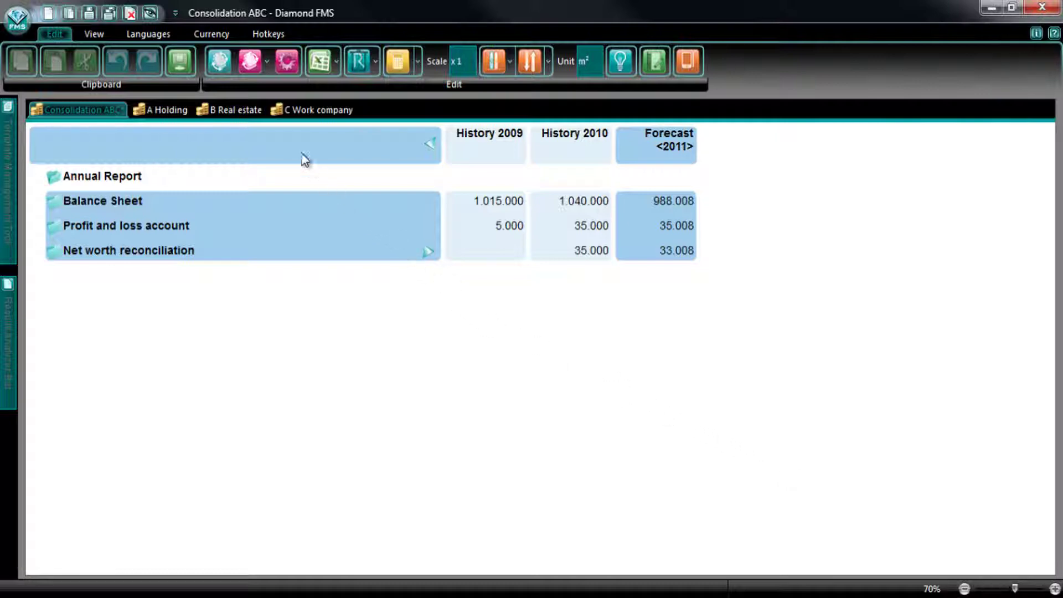
# Step: Start the eliminations step with the toolbar button next to the consolidation button
pyautogui.click(228, 65)
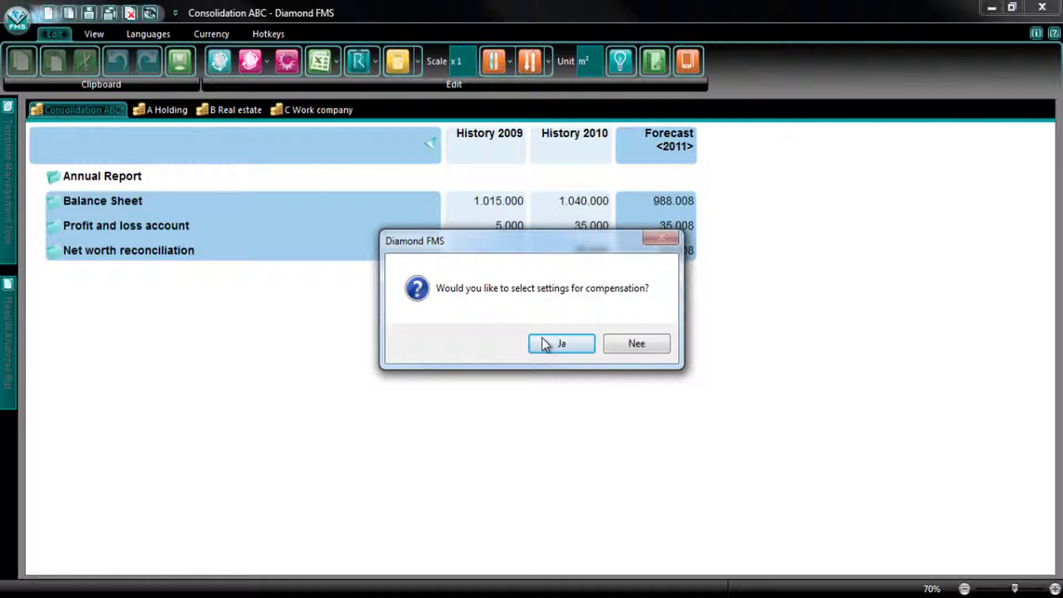
# Step: Load the 'Consolidatie ABC step 2 Eliminations' template from Diamond instructiefilmpjes - EN and select the Consolidatie ABC_Eliminaties setting
pyautogui.click(556, 347)
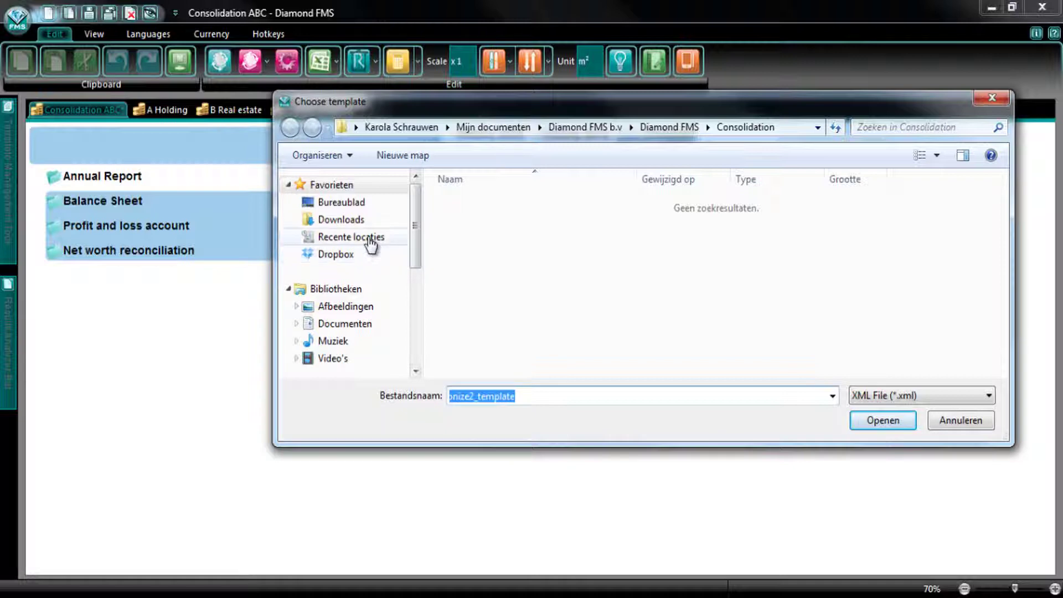
pyautogui.click(370, 238)
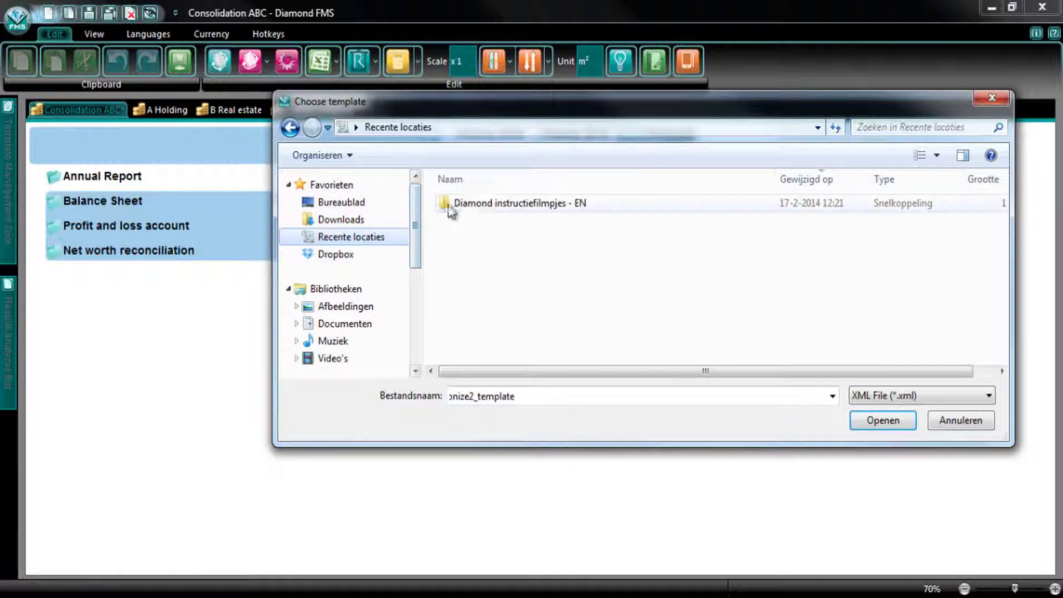
pyautogui.doubleClick(463, 203)
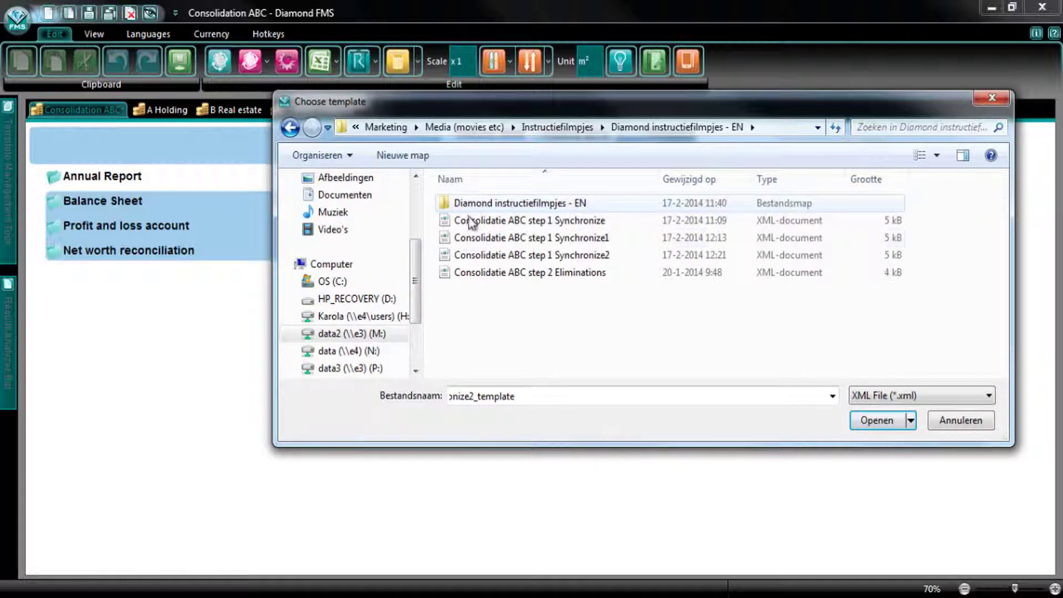
pyautogui.click(486, 272)
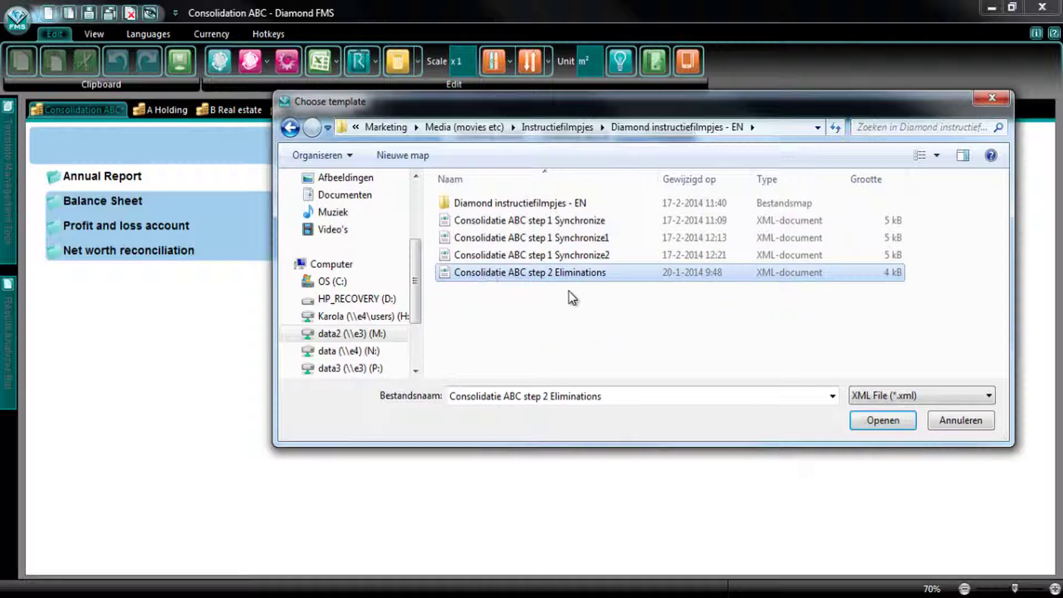
pyautogui.click(887, 422)
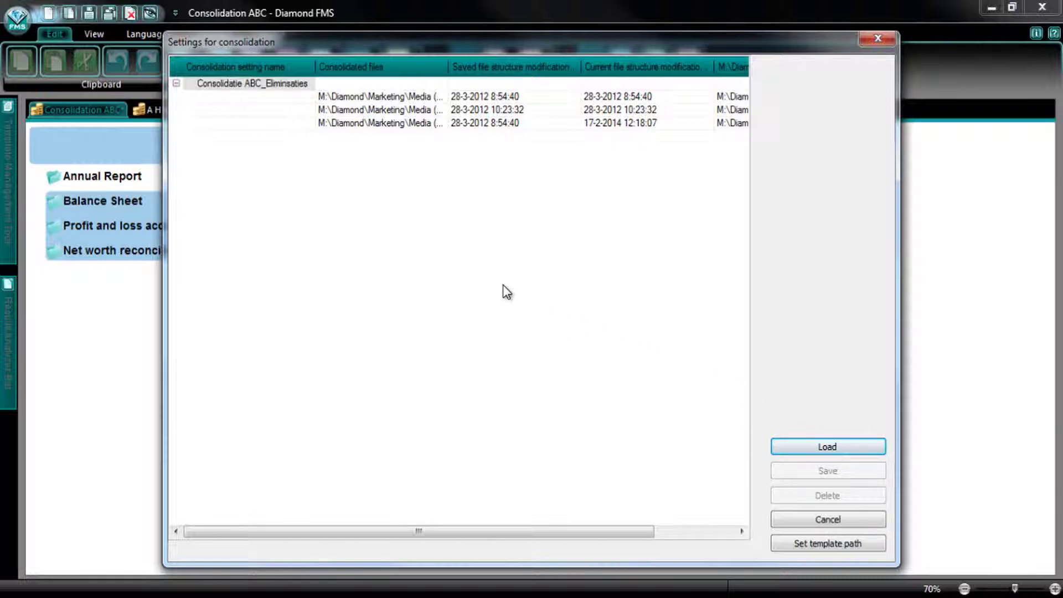
pyautogui.click(289, 84)
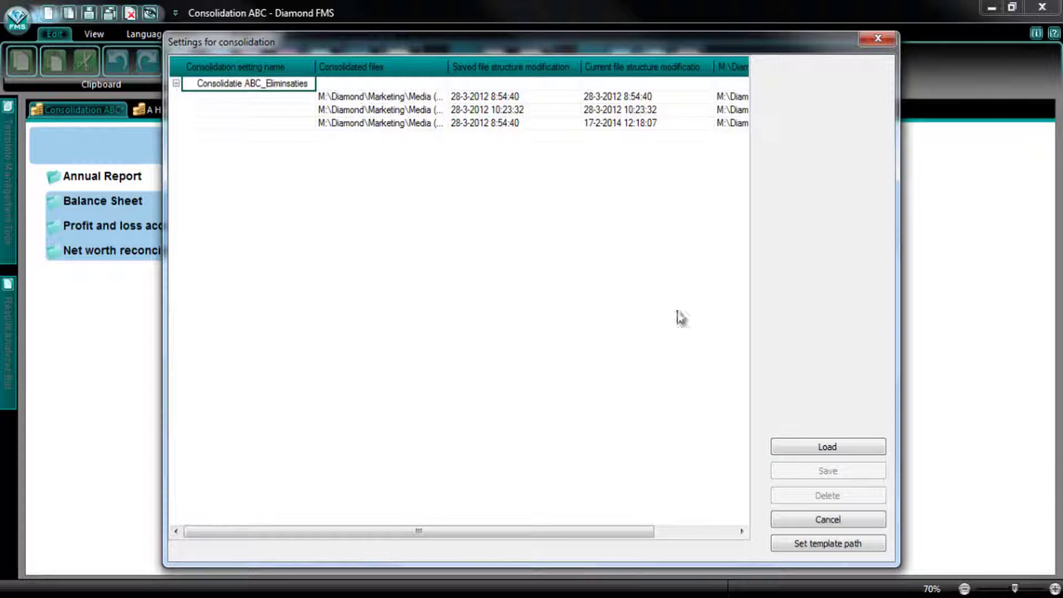
# Step: Load the eliminations setting, synchronize its variables, and decline saving the synchronization settings
pyautogui.click(819, 449)
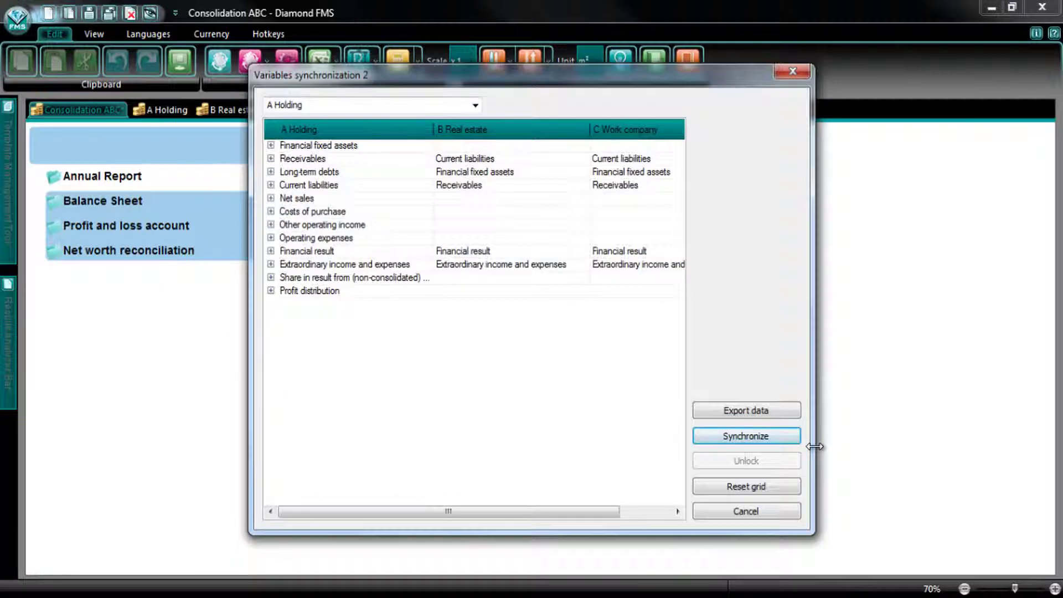
pyautogui.click(787, 443)
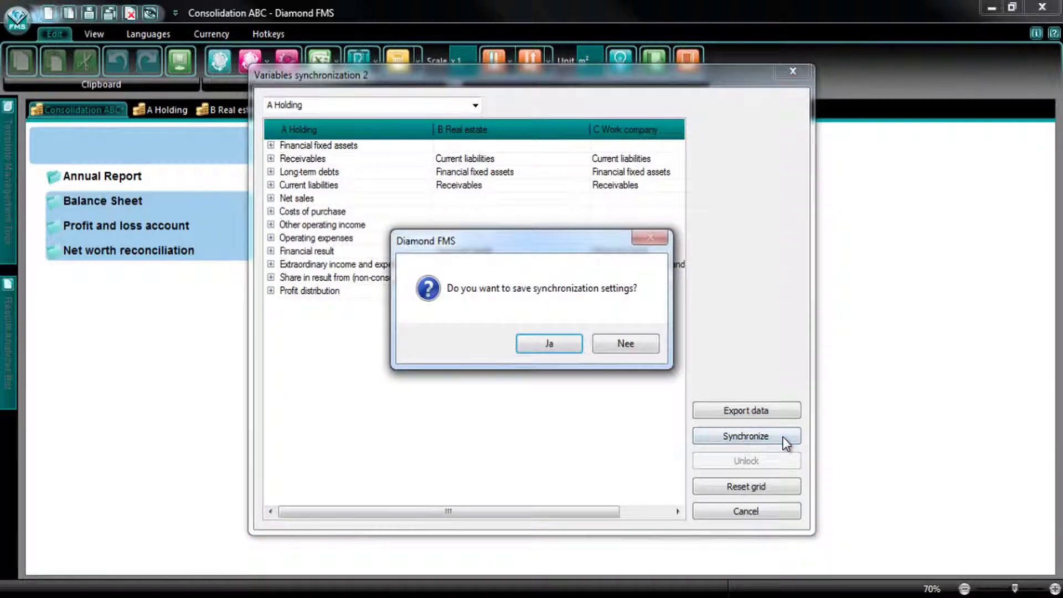
pyautogui.click(610, 344)
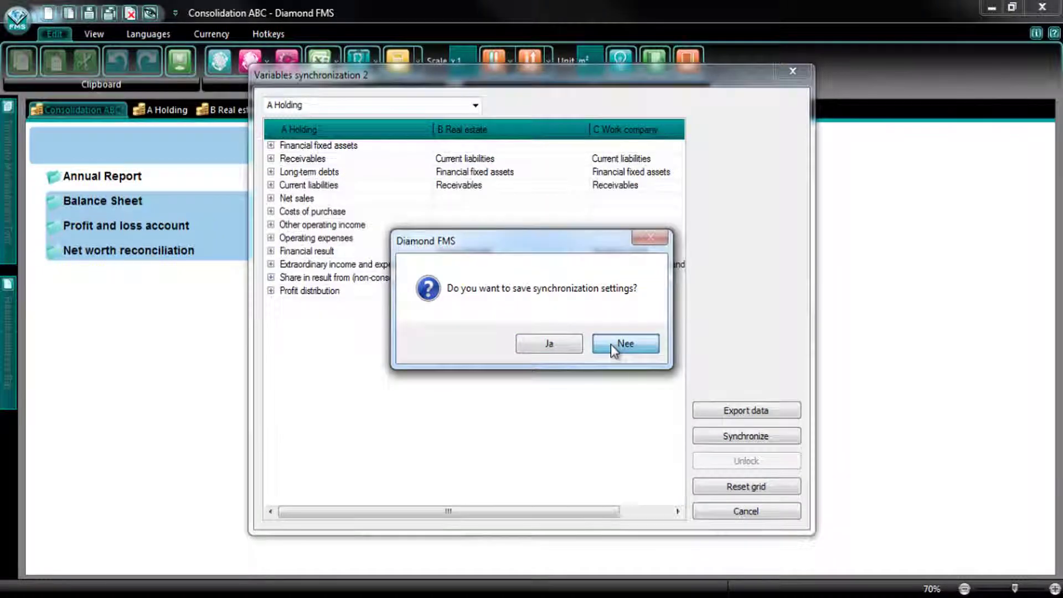